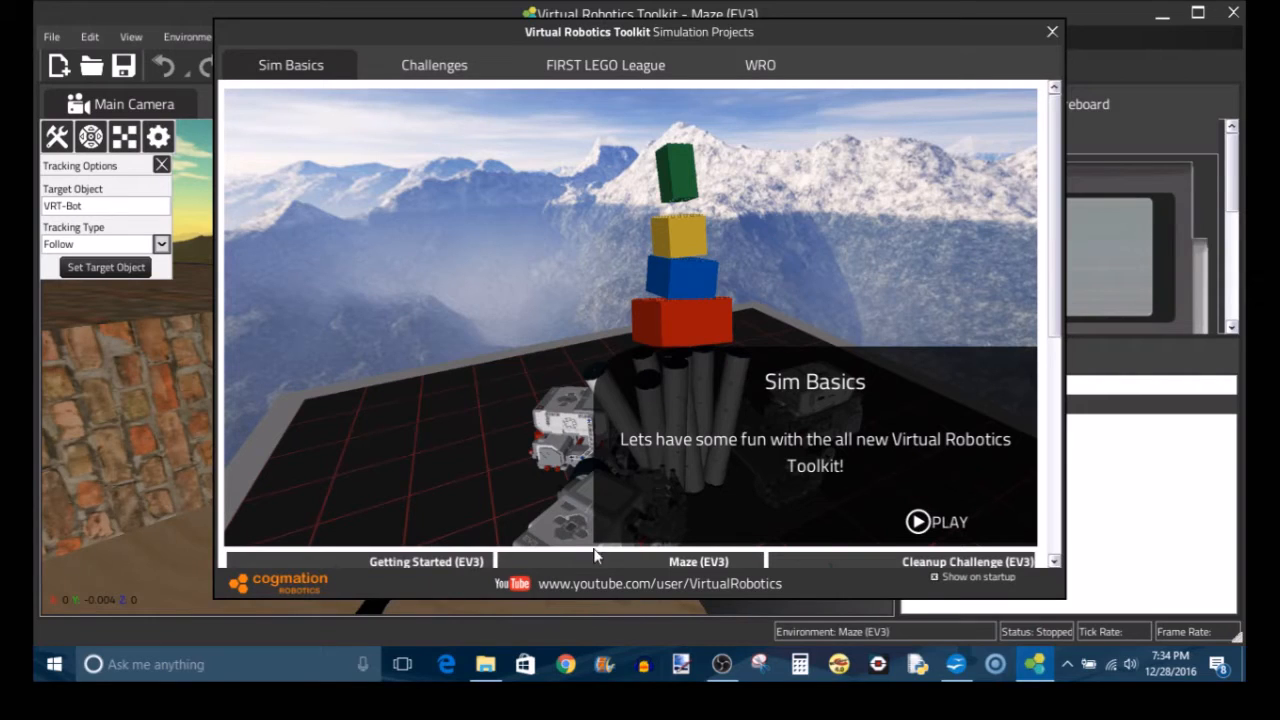
Create a new project from the Maze (EV3) simulation under the name Maze (EV3)
click(596, 562)
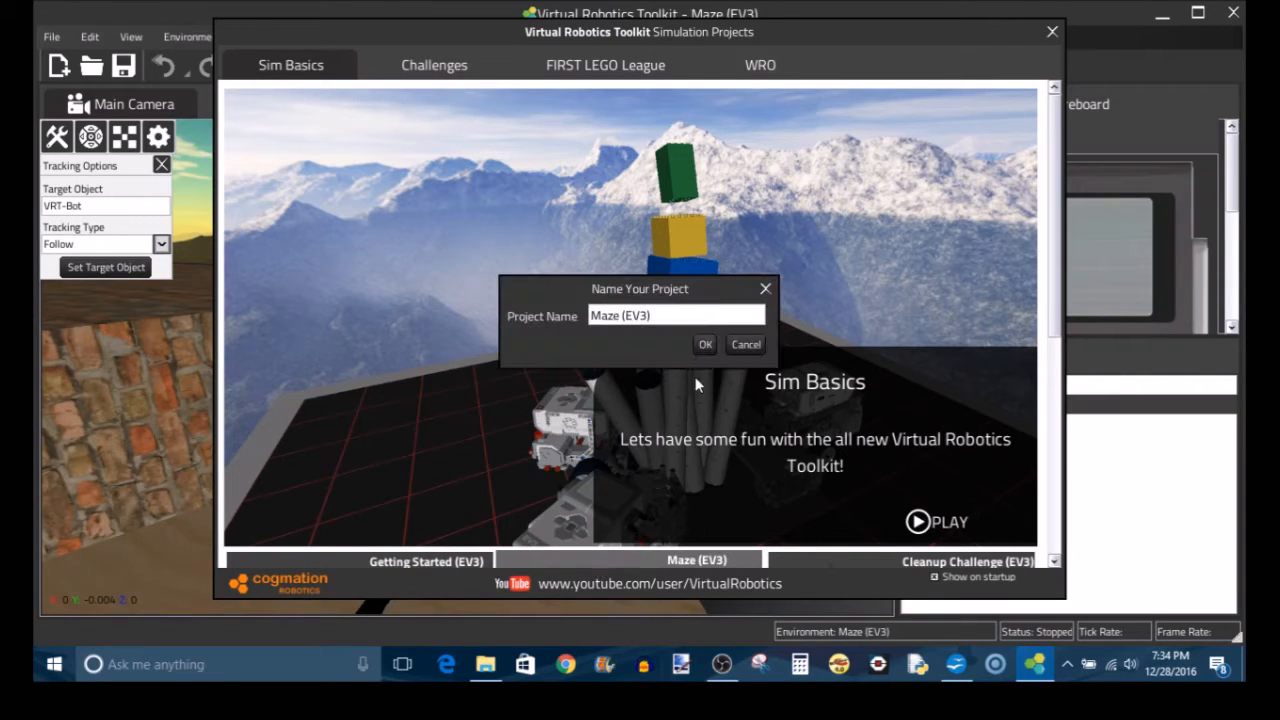
click(705, 345)
click(661, 391)
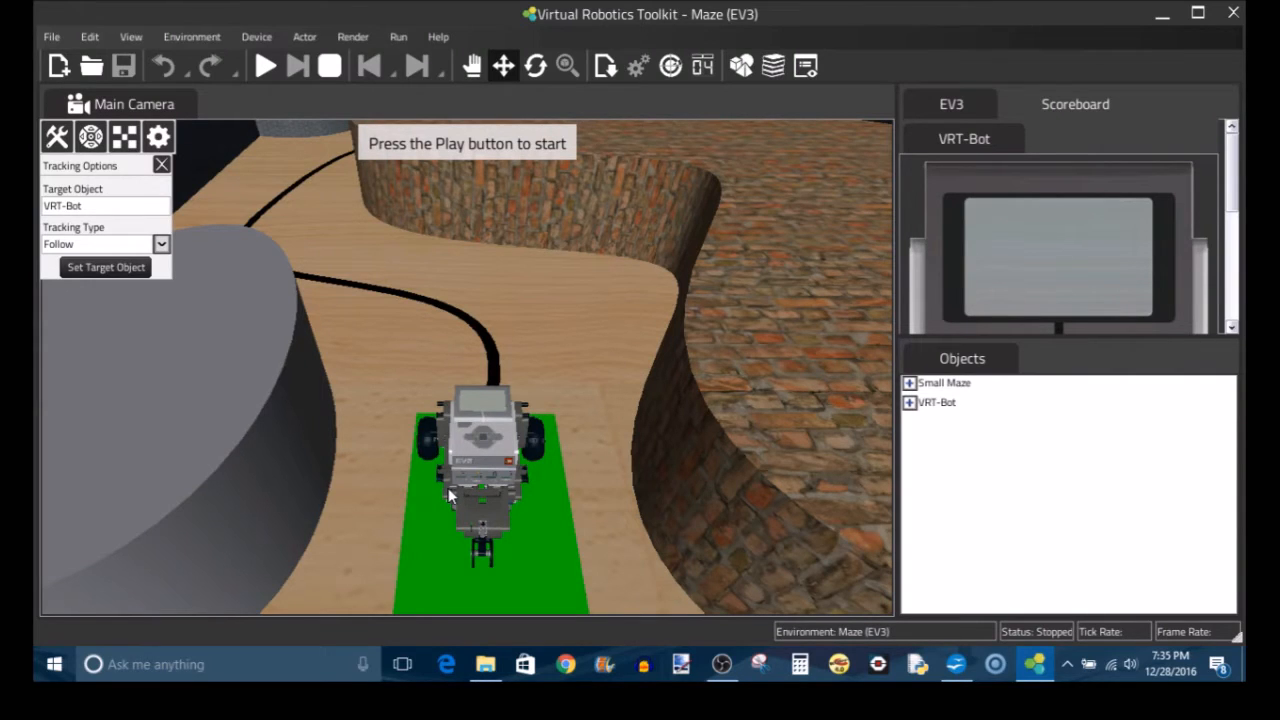
Select the VRT-Bot on the green start area with the move tool and nudge it very slightly
right_drag(448, 489, 862, 425)
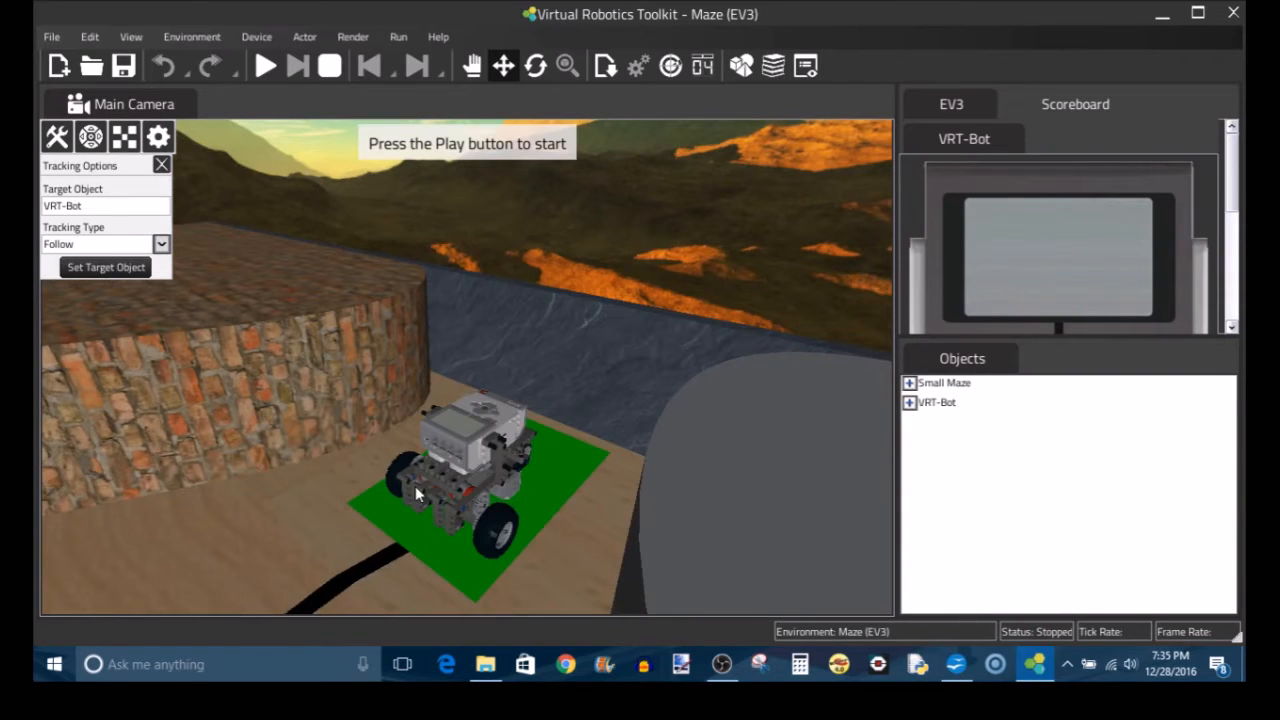
right_drag(466, 511, 460, 537)
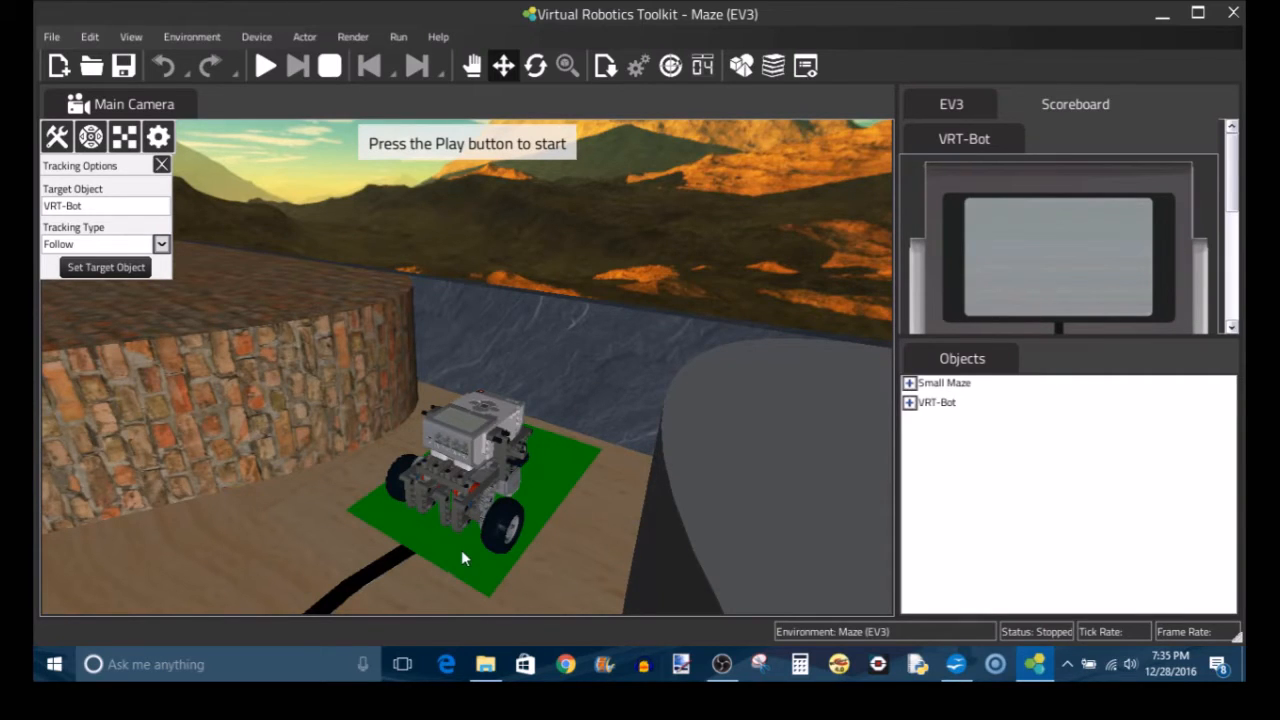
click(503, 66)
click(472, 468)
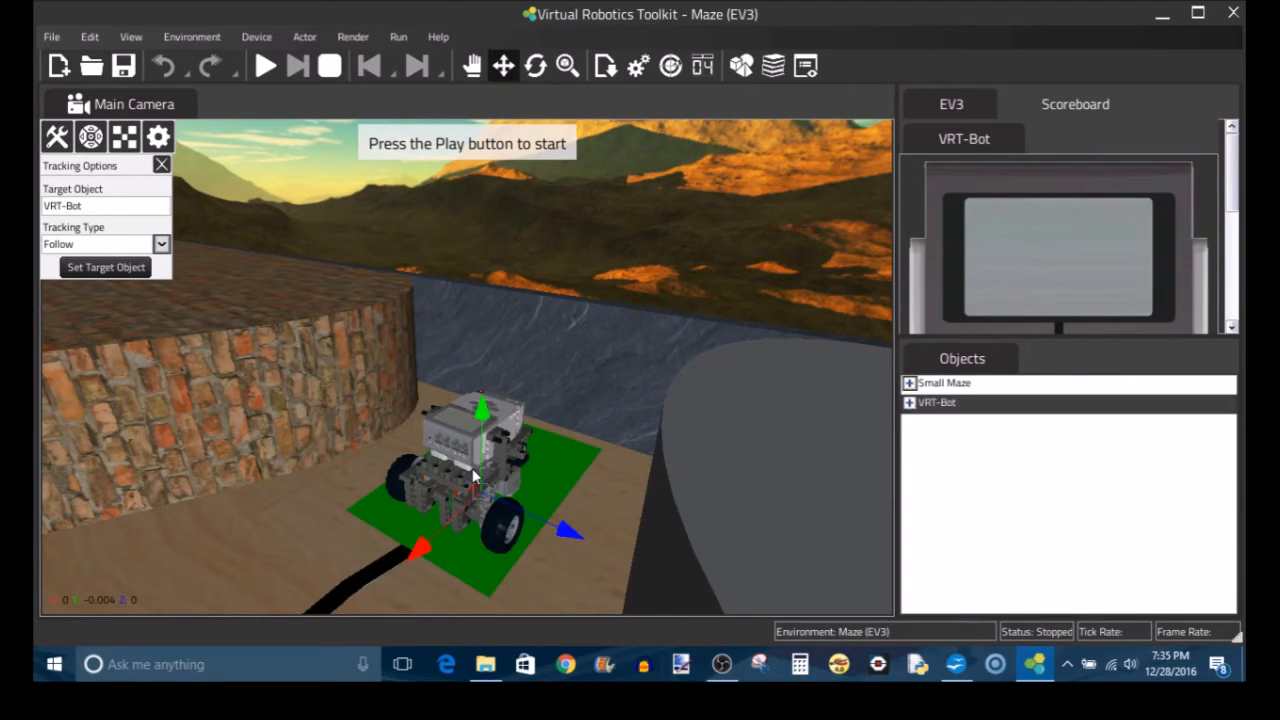
drag(480, 489, 480, 489)
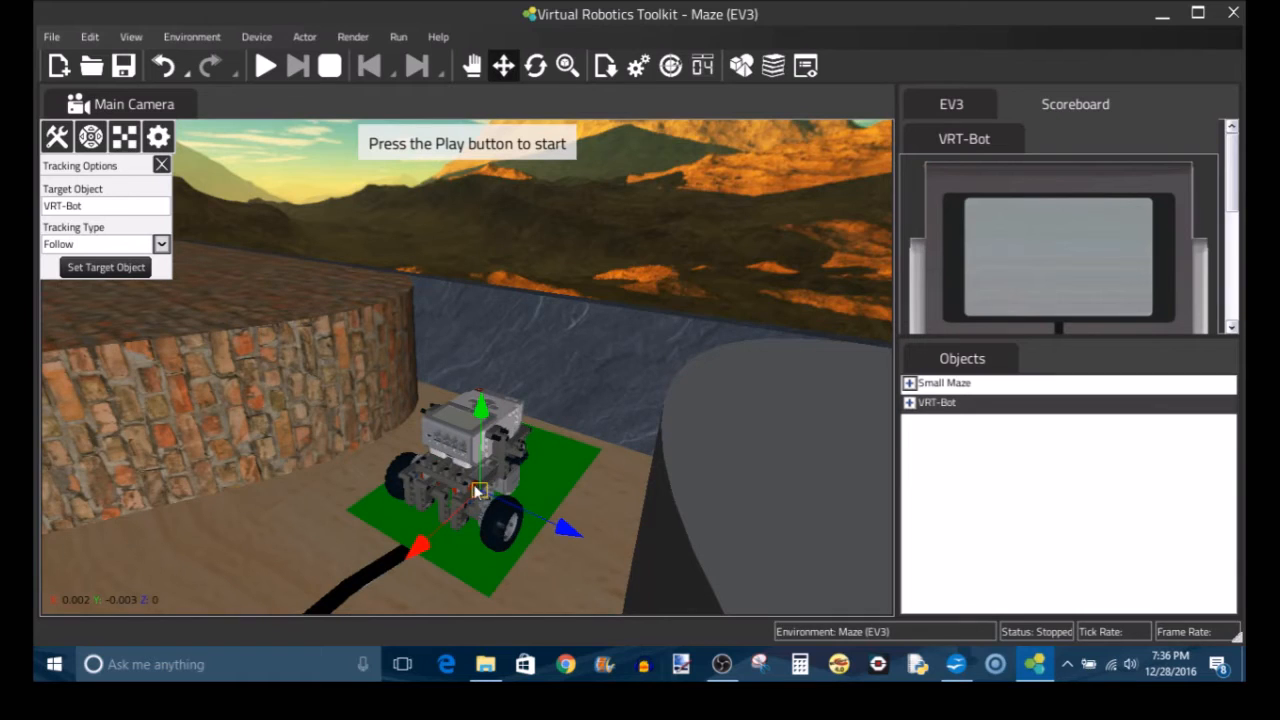
Open the attachment manager for the VRT-Bot and turn the preview to show the robot's front
click(305, 37)
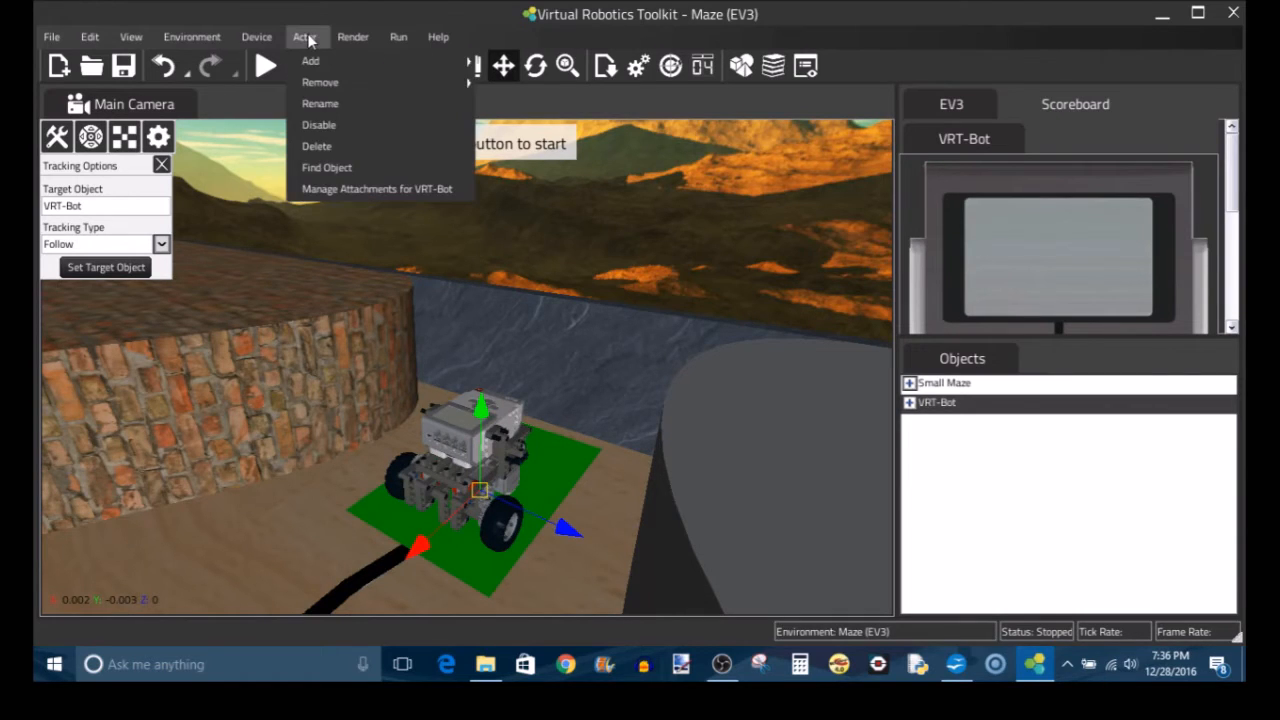
click(349, 191)
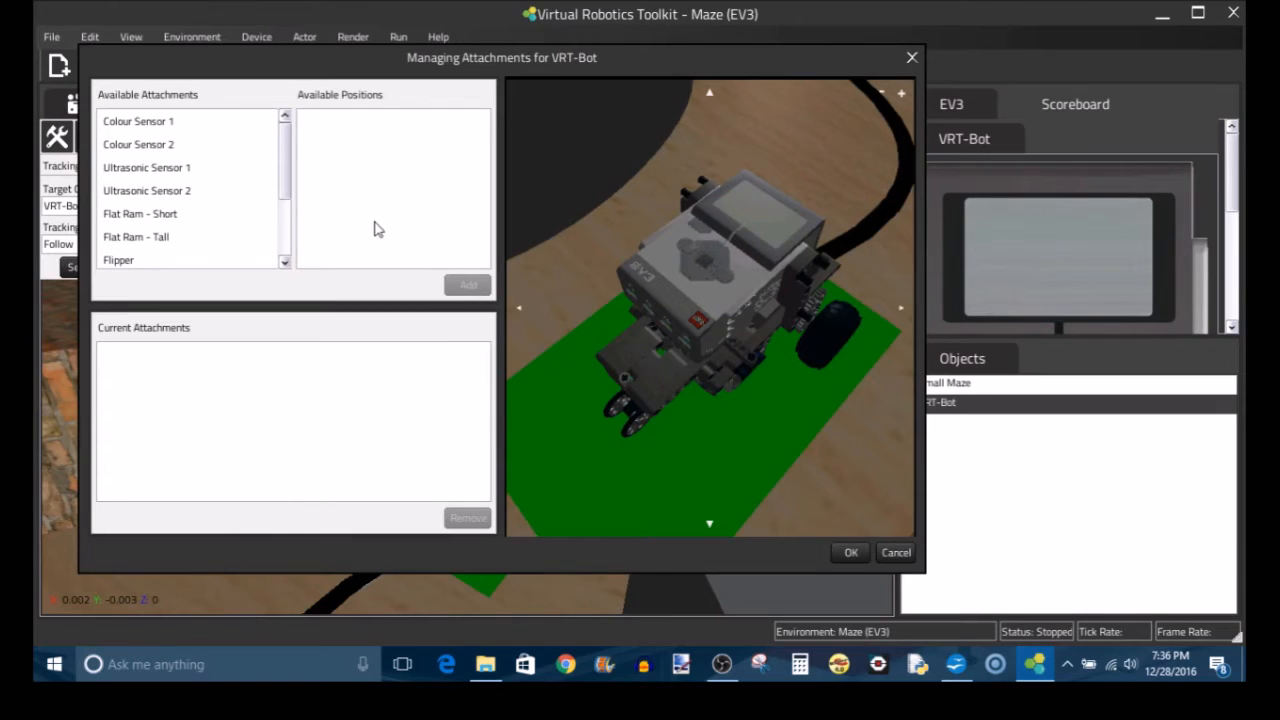
drag(634, 363, 627, 260)
drag(622, 312, 226, 270)
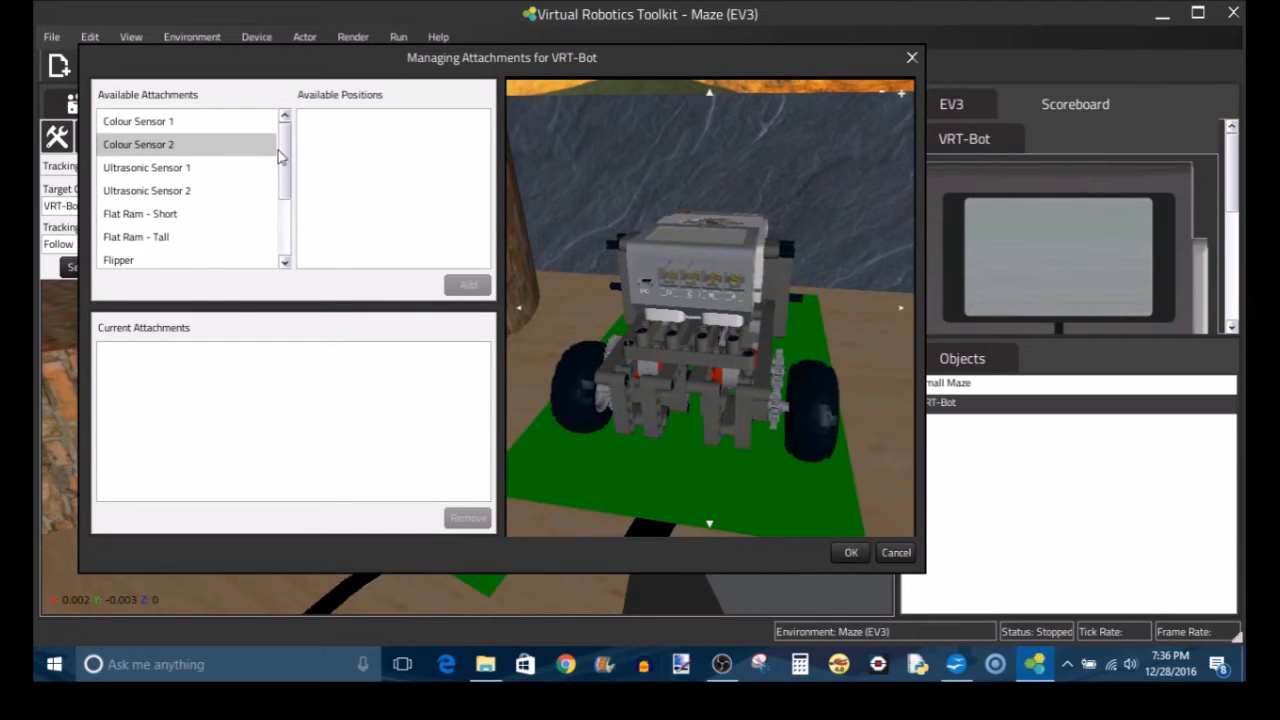
click(190, 119)
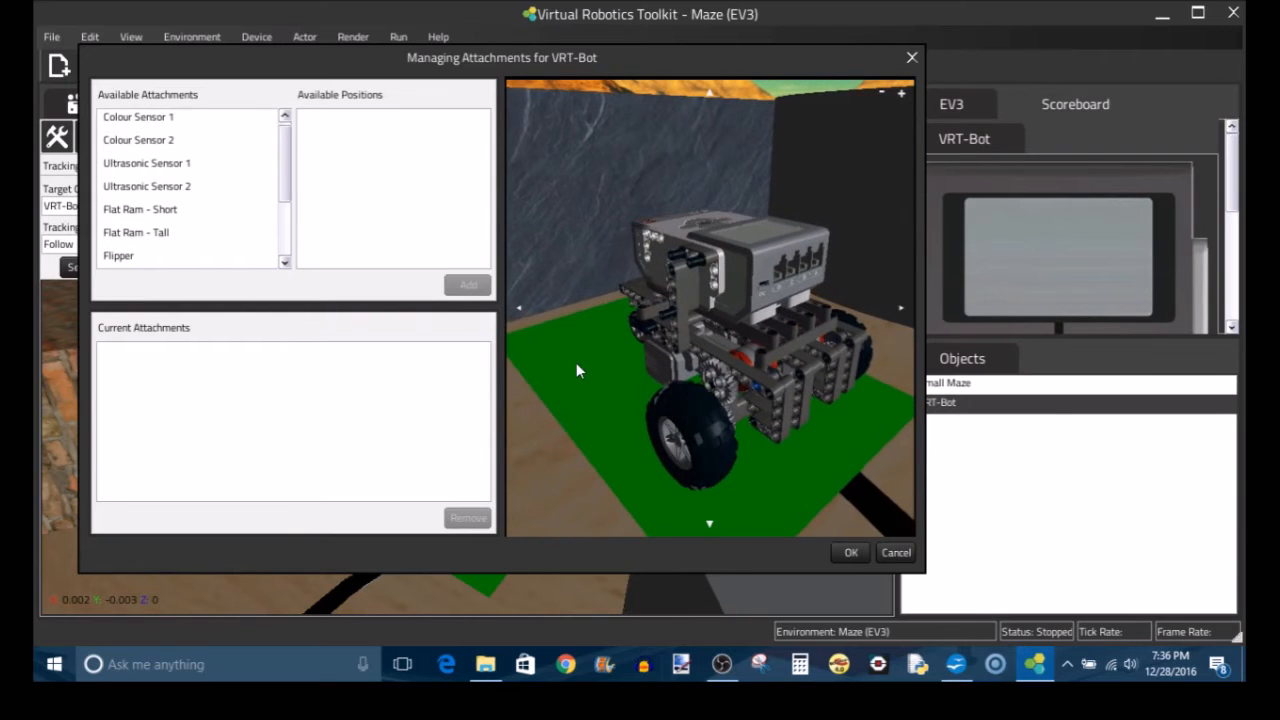
Preview the Flat Ram - Short and the V-Shaped Shovel at the robot's Front position
scroll(285, 160, down, 1)
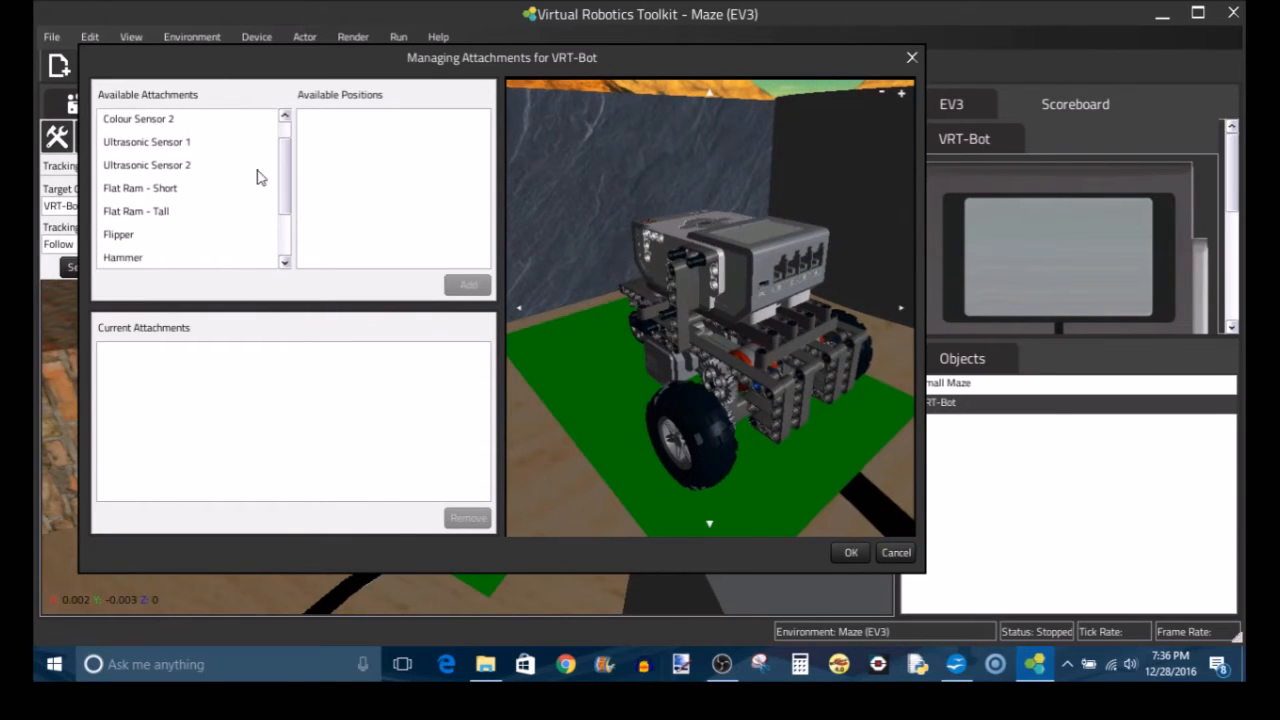
click(206, 188)
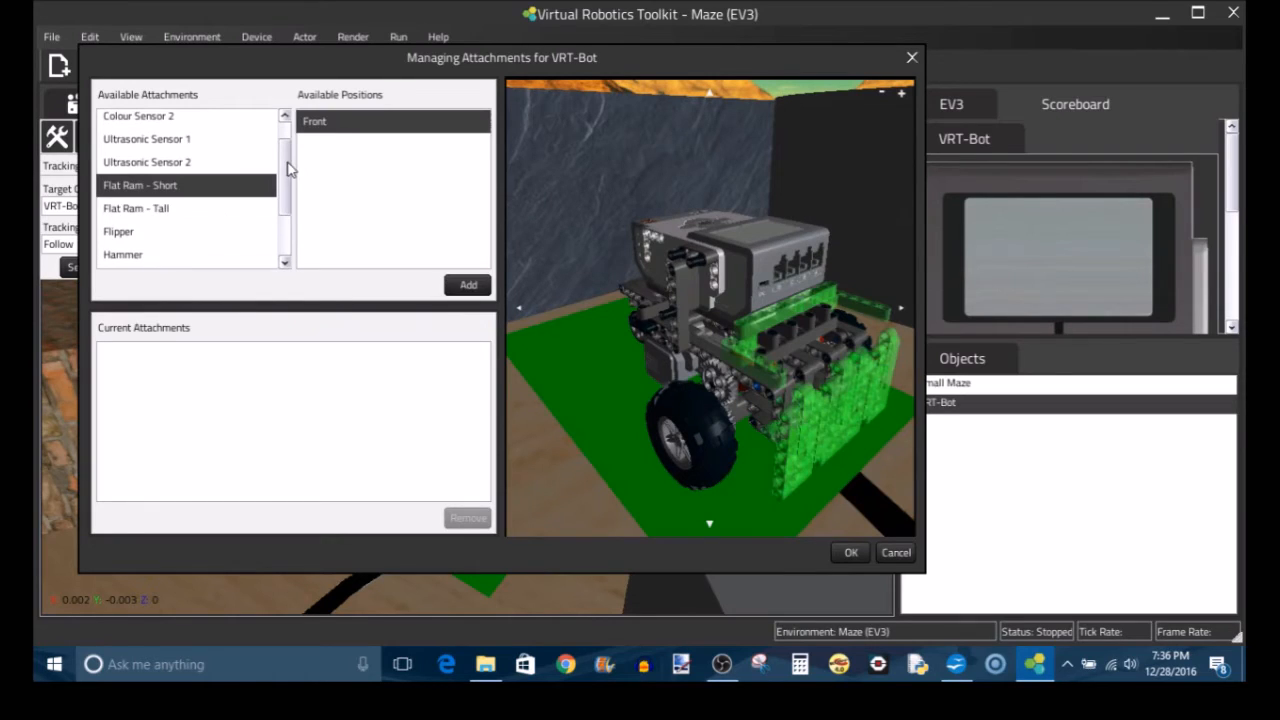
scroll(283, 183, down, 1)
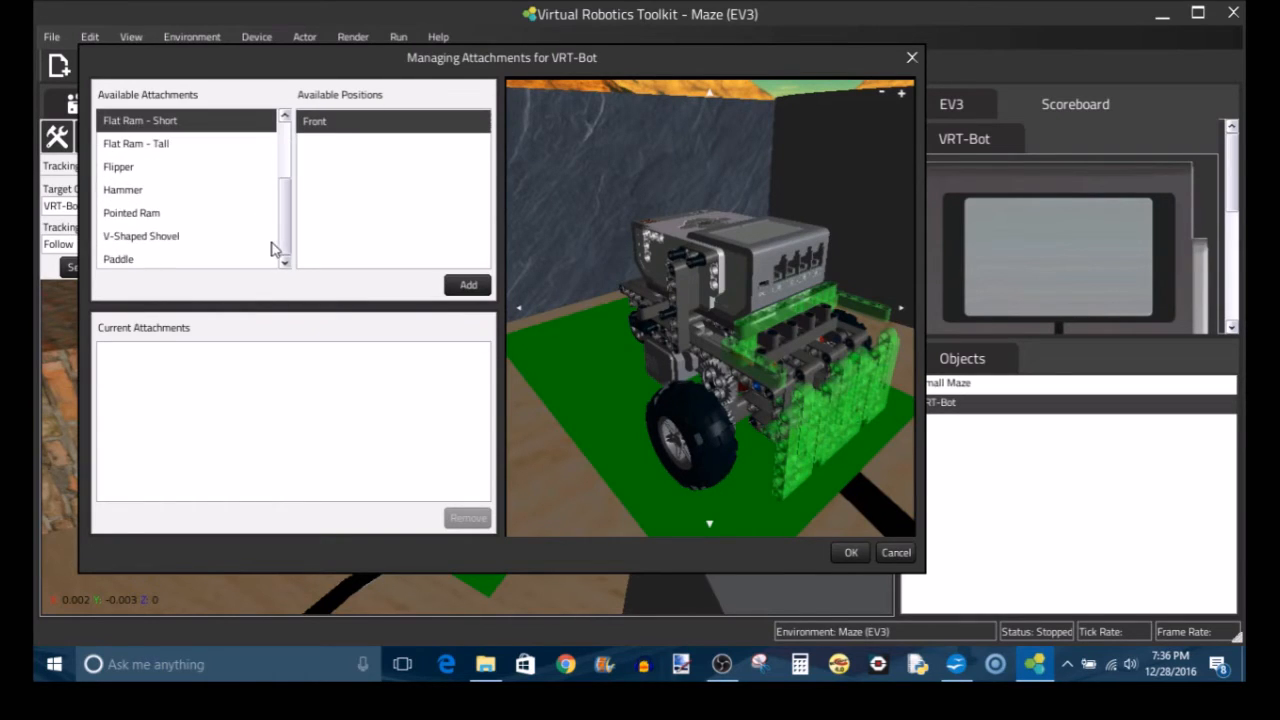
click(183, 236)
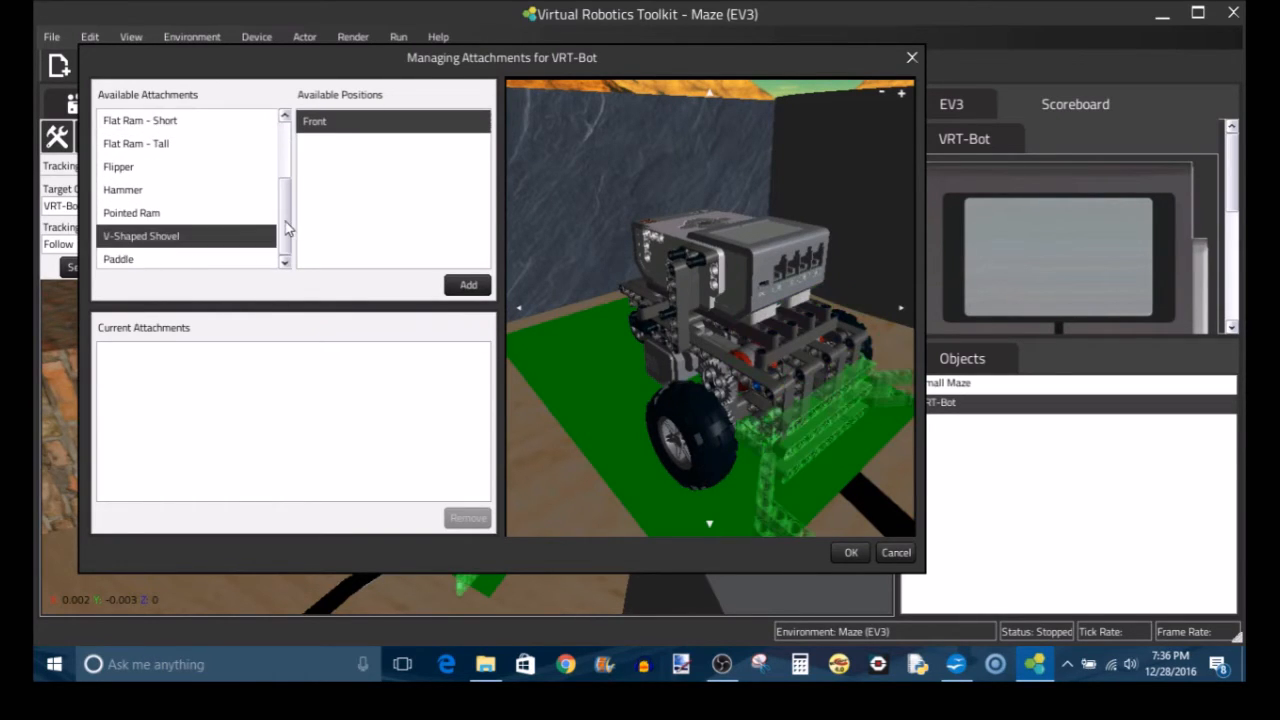
scroll(287, 229, up, 1)
scroll(285, 220, down, 1)
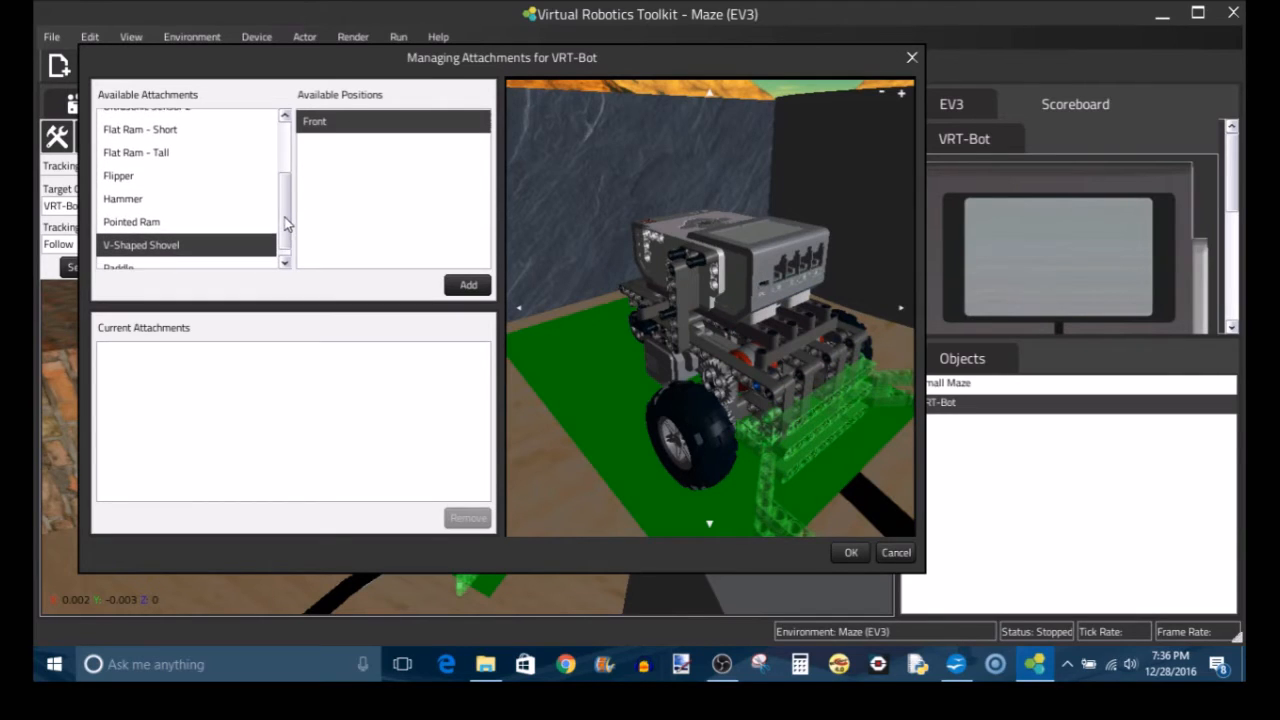
scroll(285, 212, up, 2)
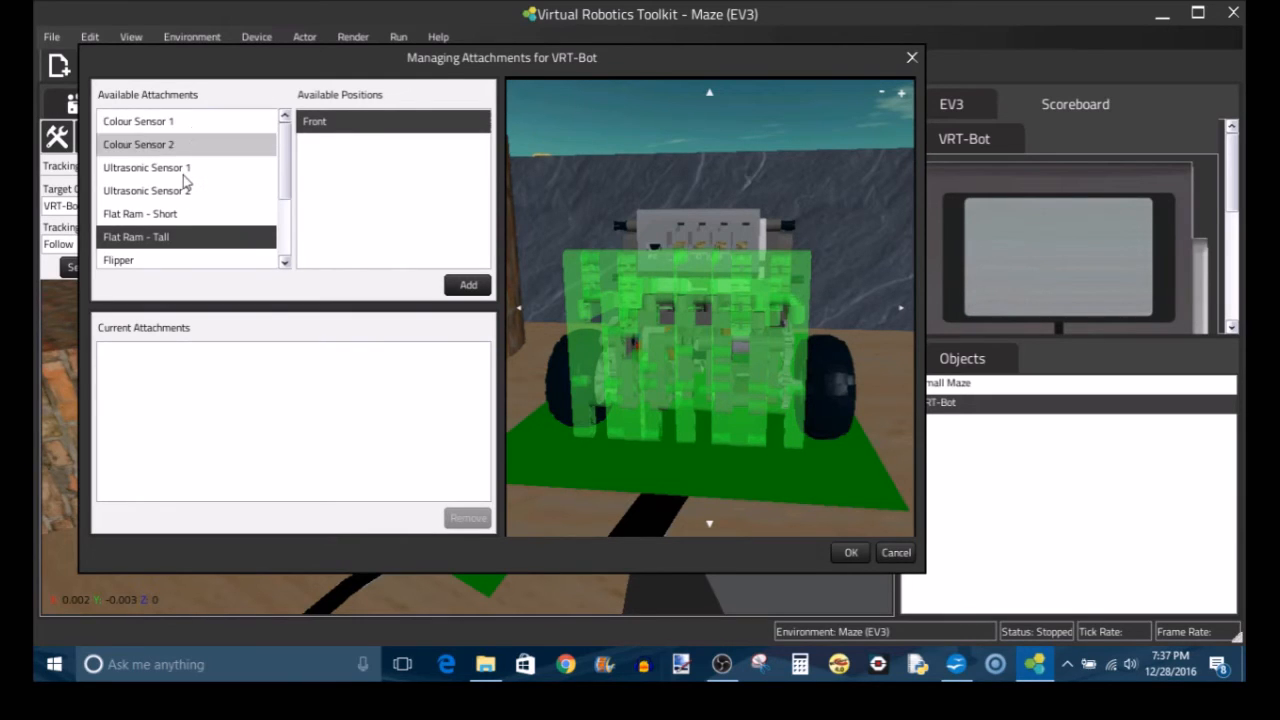
Attach Colour Sensor 1 to the VRT-Bot's Front Right Sensor Dock and accept the attachment changes
click(240, 167)
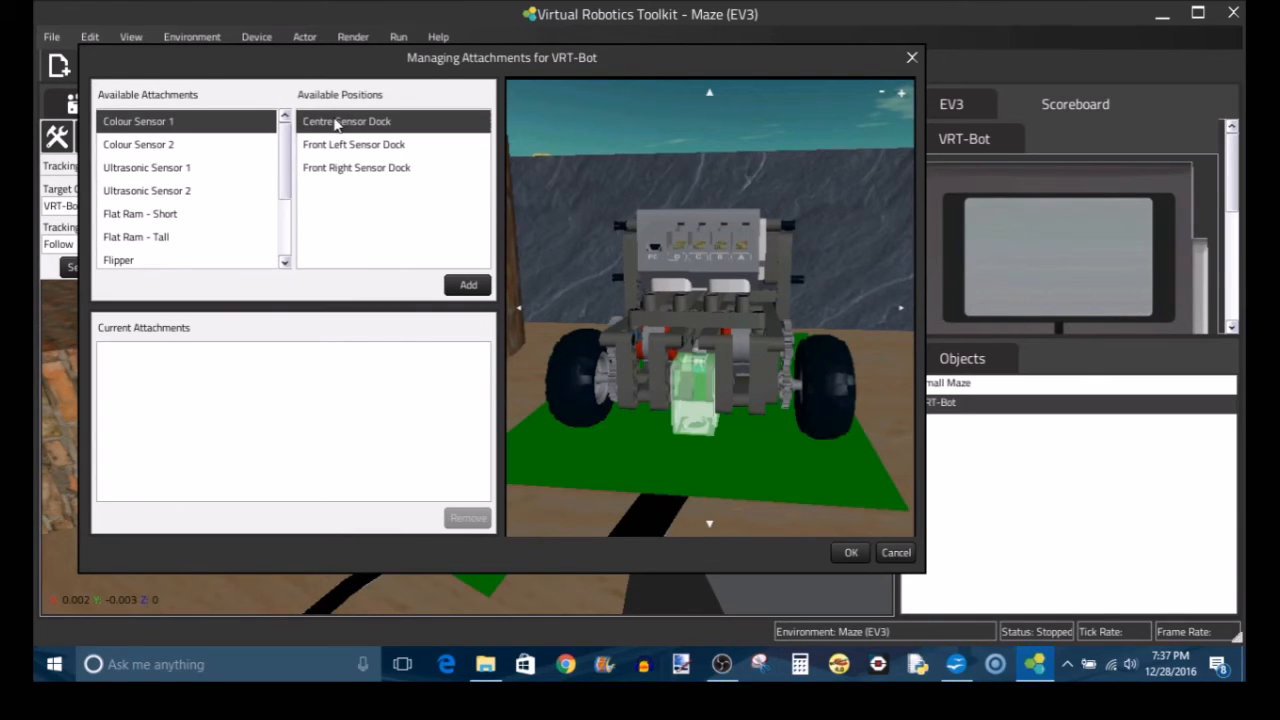
click(338, 145)
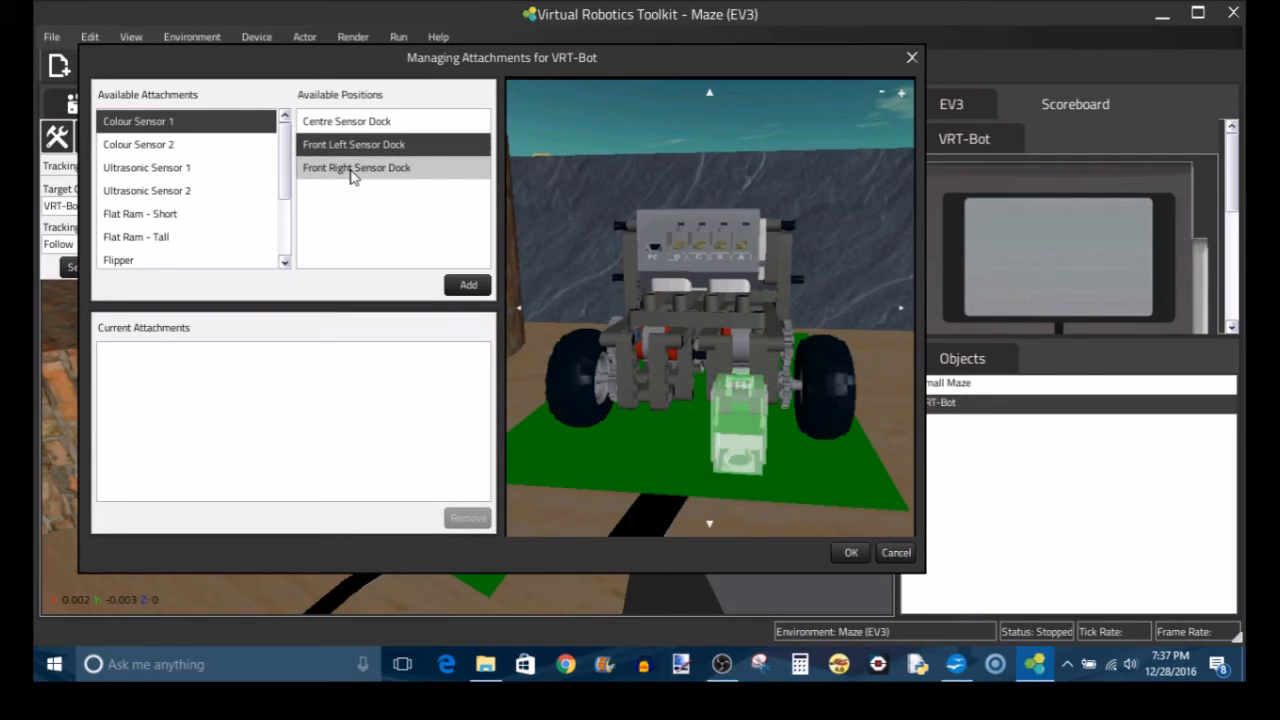
click(352, 170)
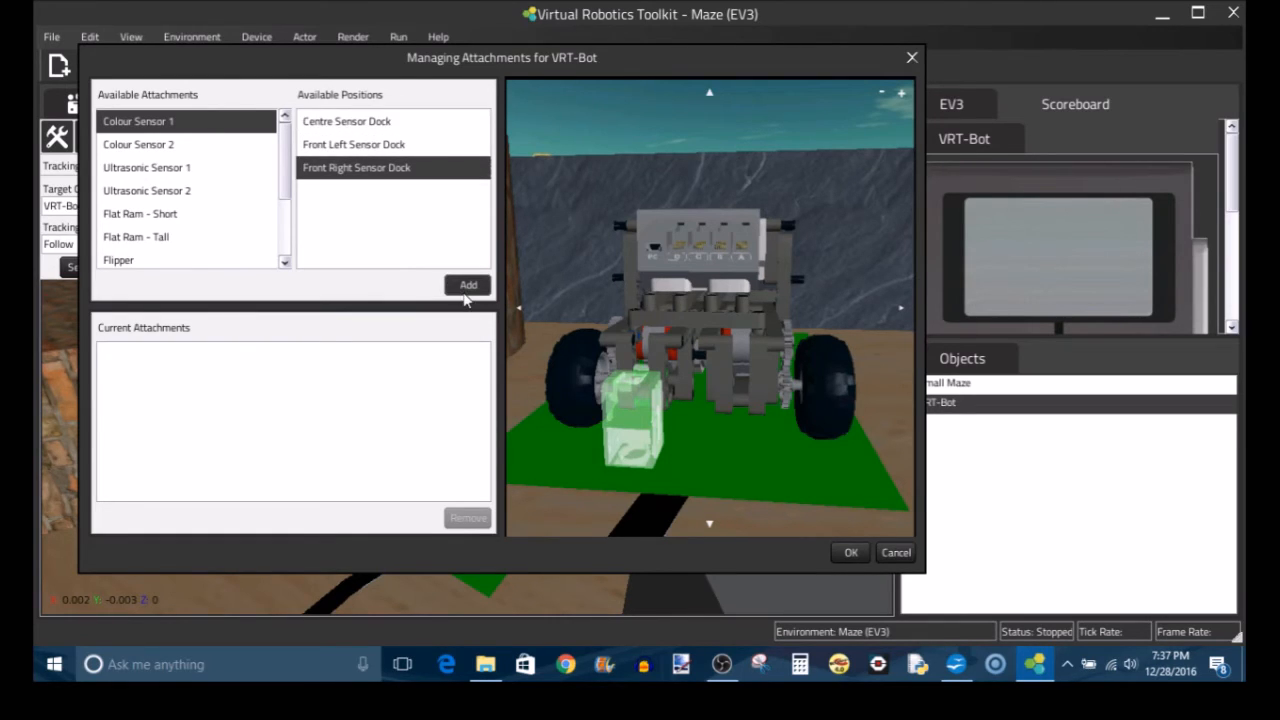
click(466, 288)
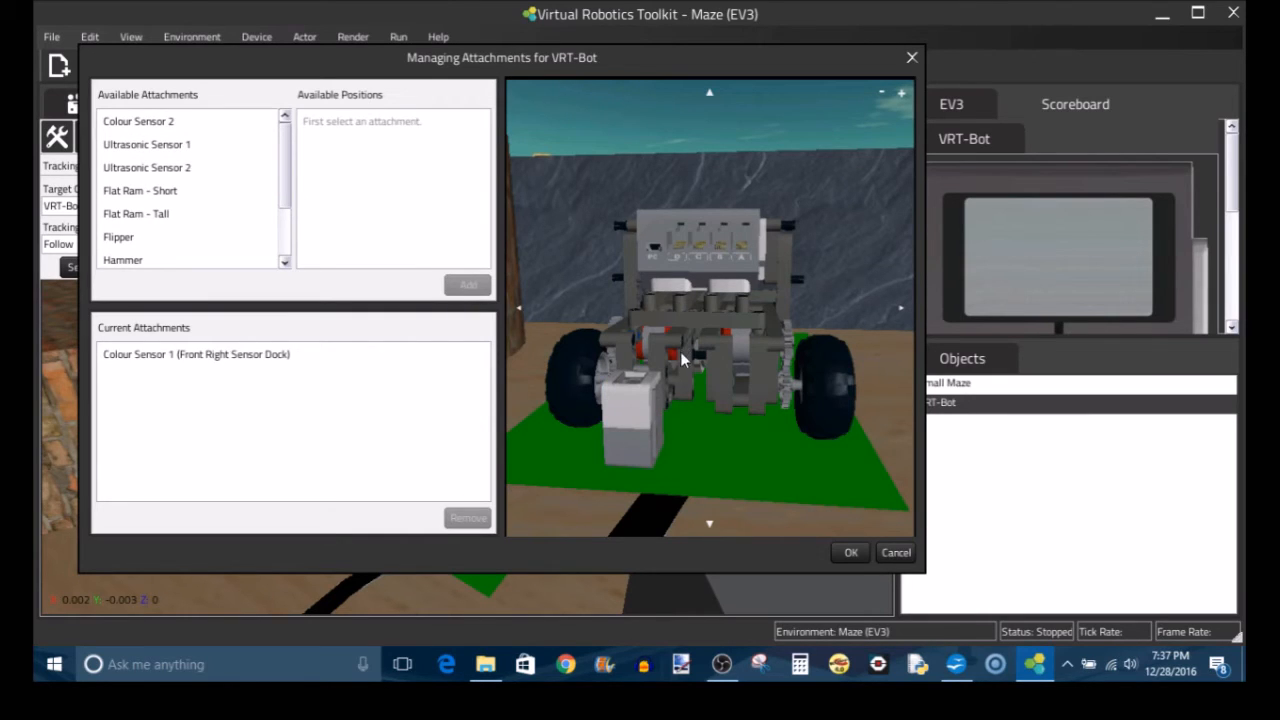
drag(675, 388, 675, 410)
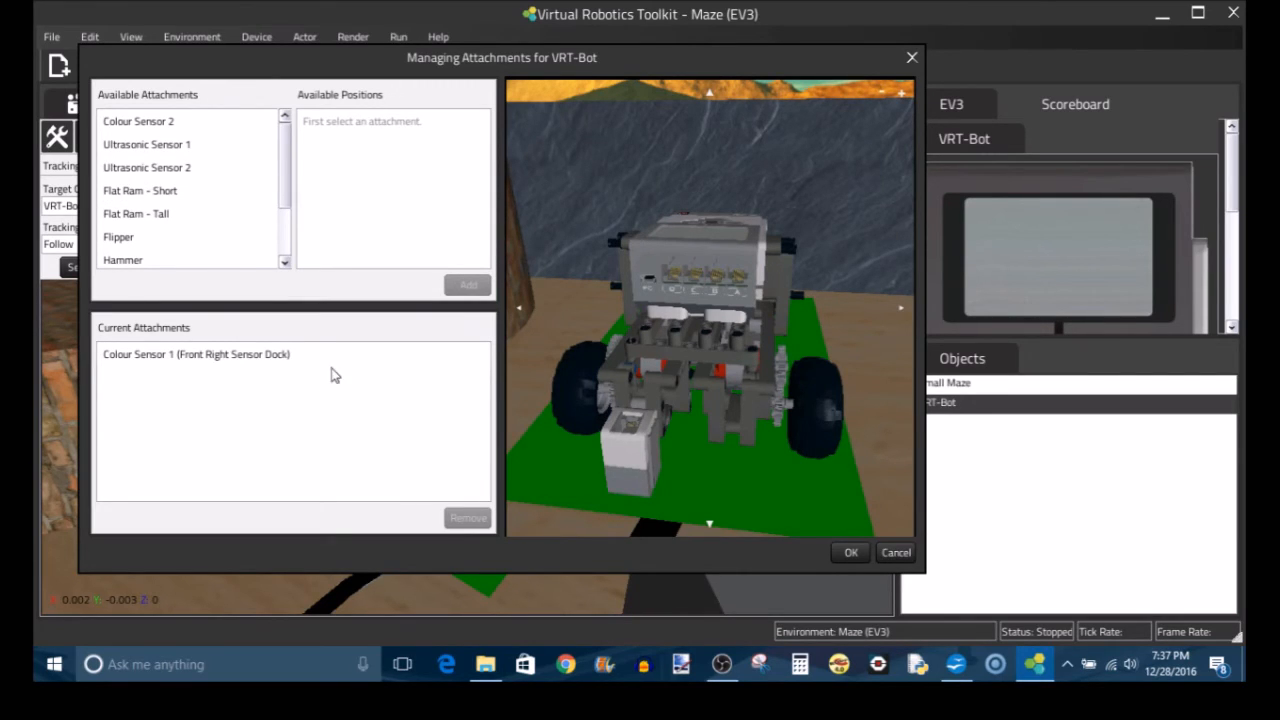
click(845, 553)
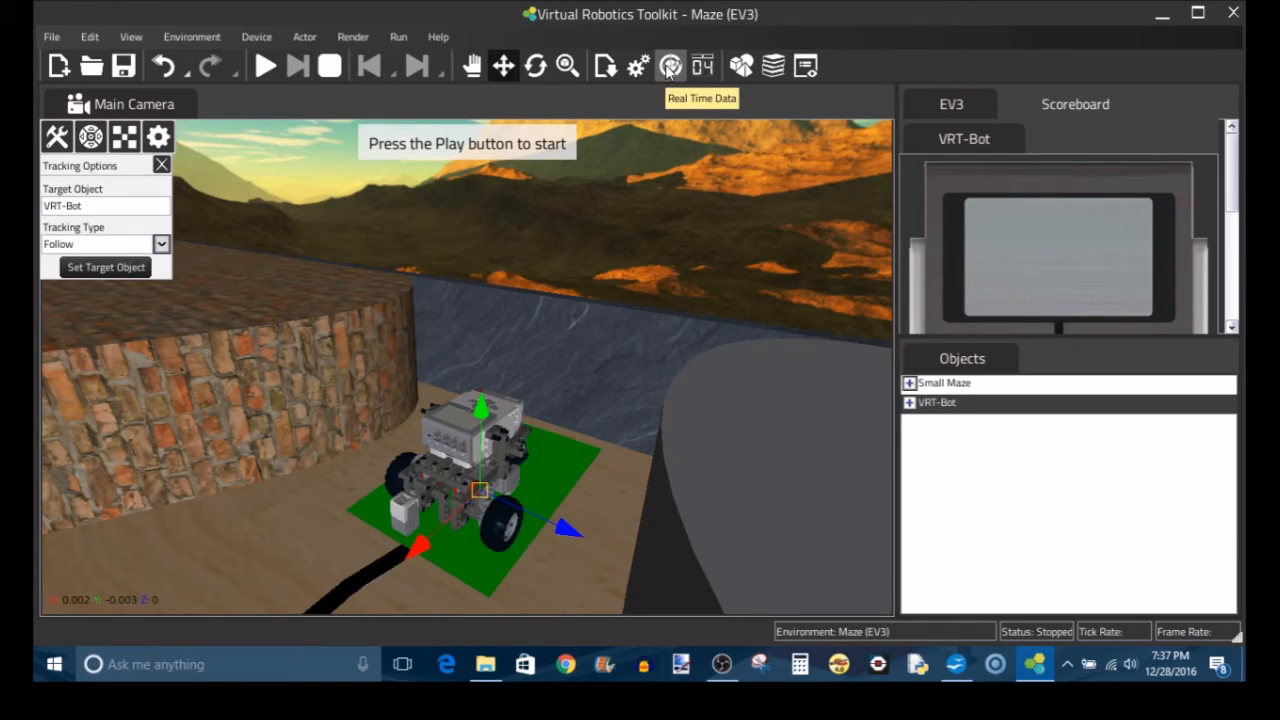
Show the Real Time Data window, move it clear of the camera view and start the simulation
click(670, 66)
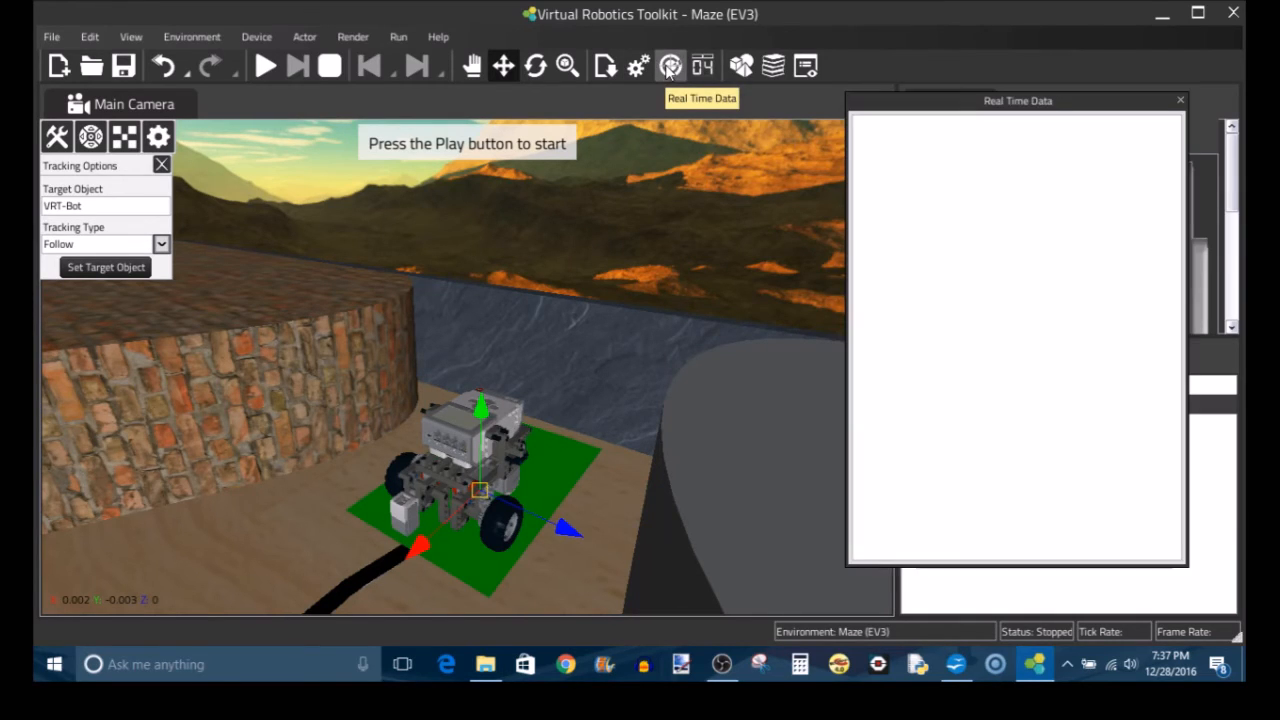
drag(1031, 110, 1066, 118)
click(265, 66)
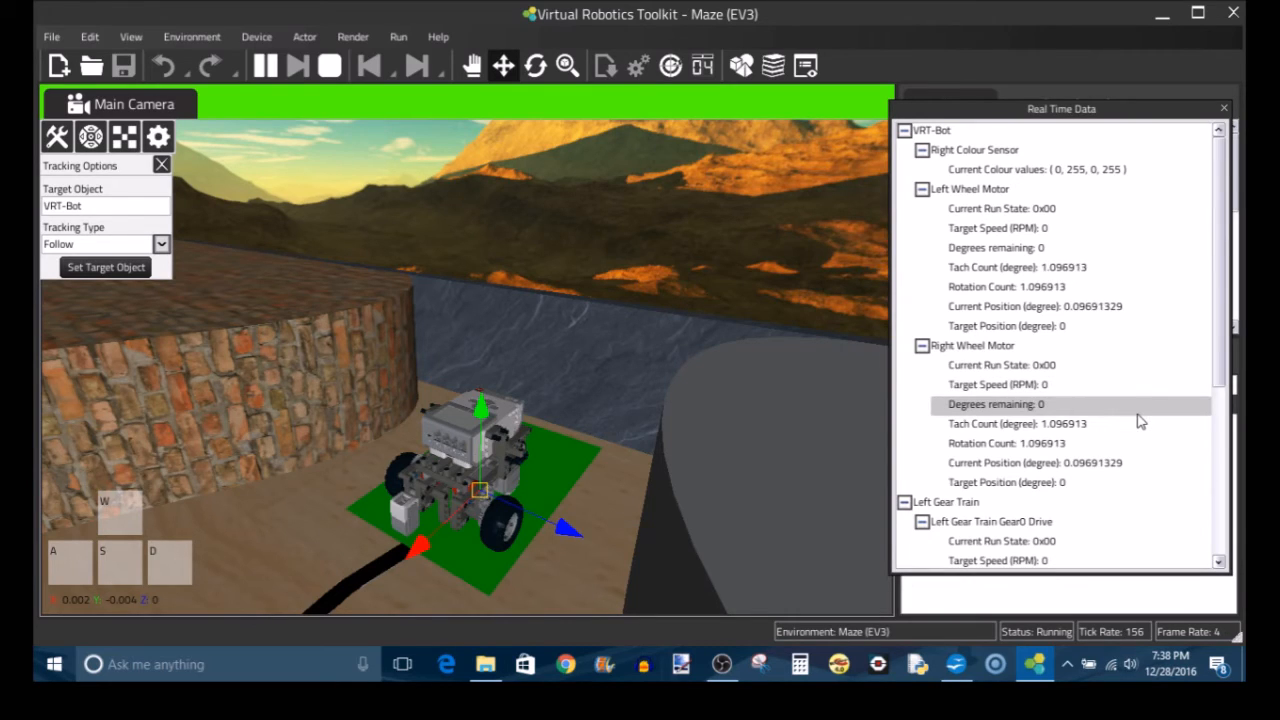
Examine the real-time readings of the right colour sensor, both wheel motors and both gear trains
scroll(1218, 385, down, 1)
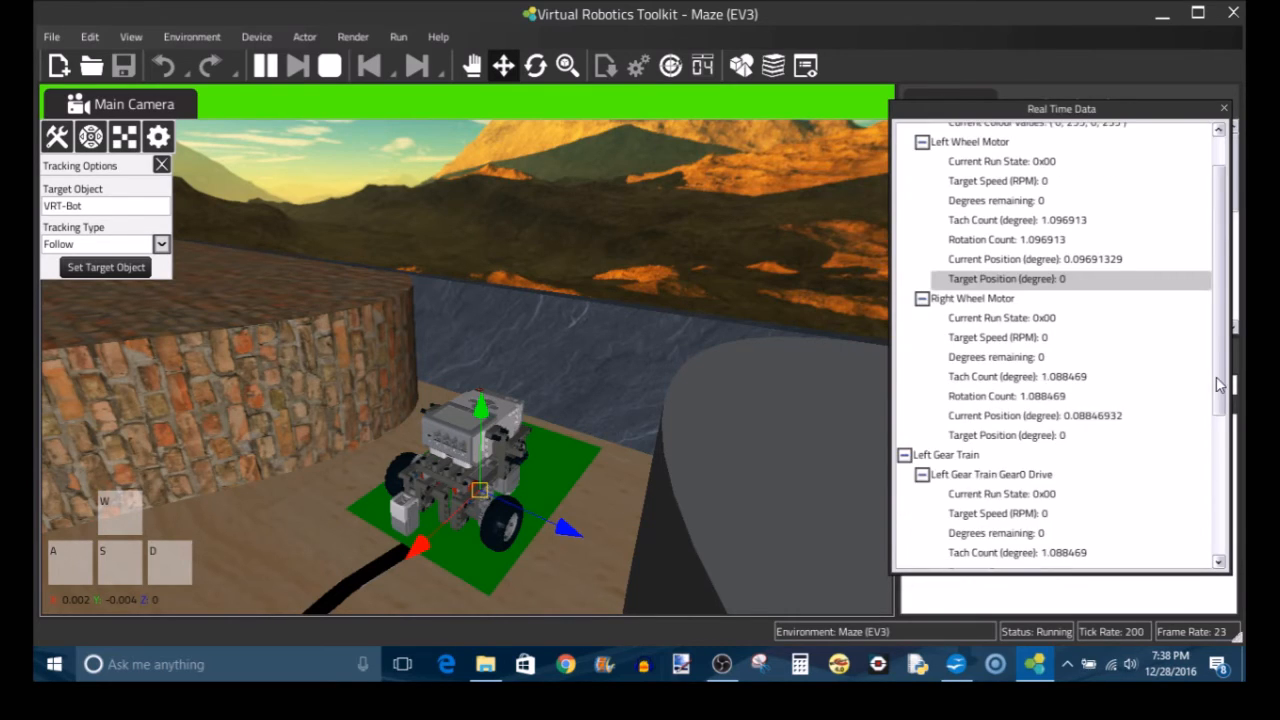
drag(1218, 385, 1219, 517)
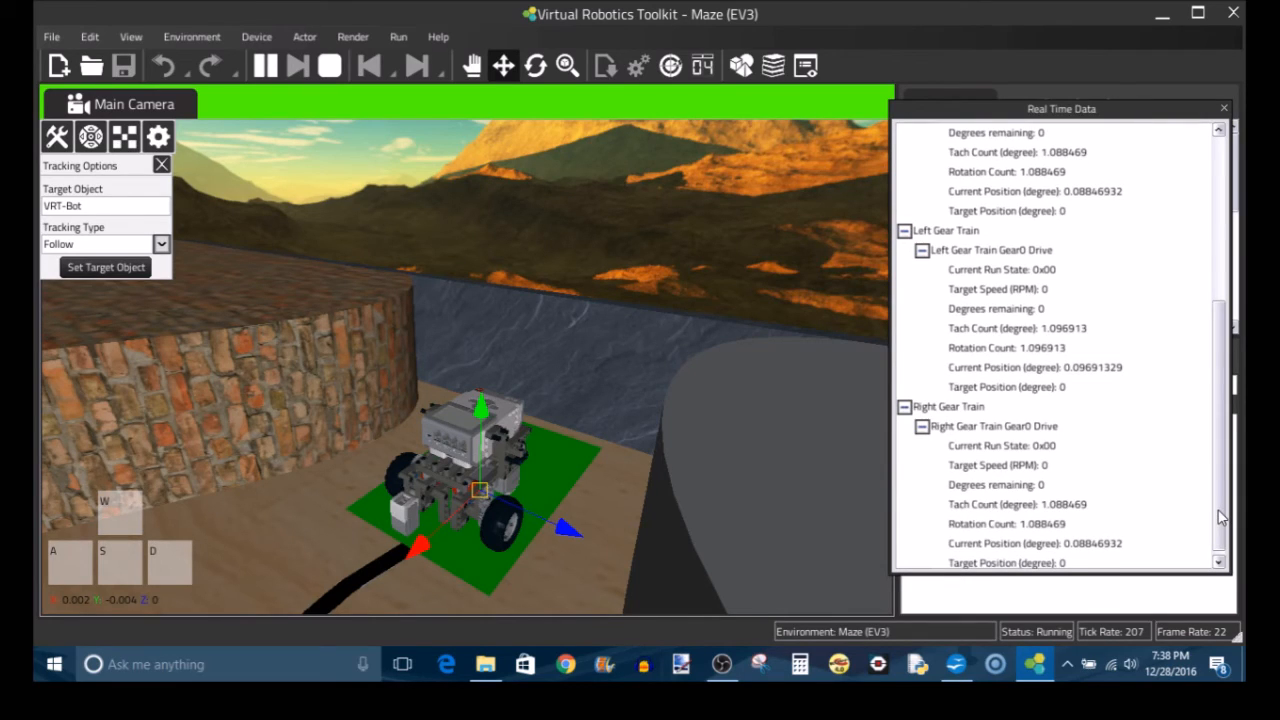
scroll(1006, 166, up, 5)
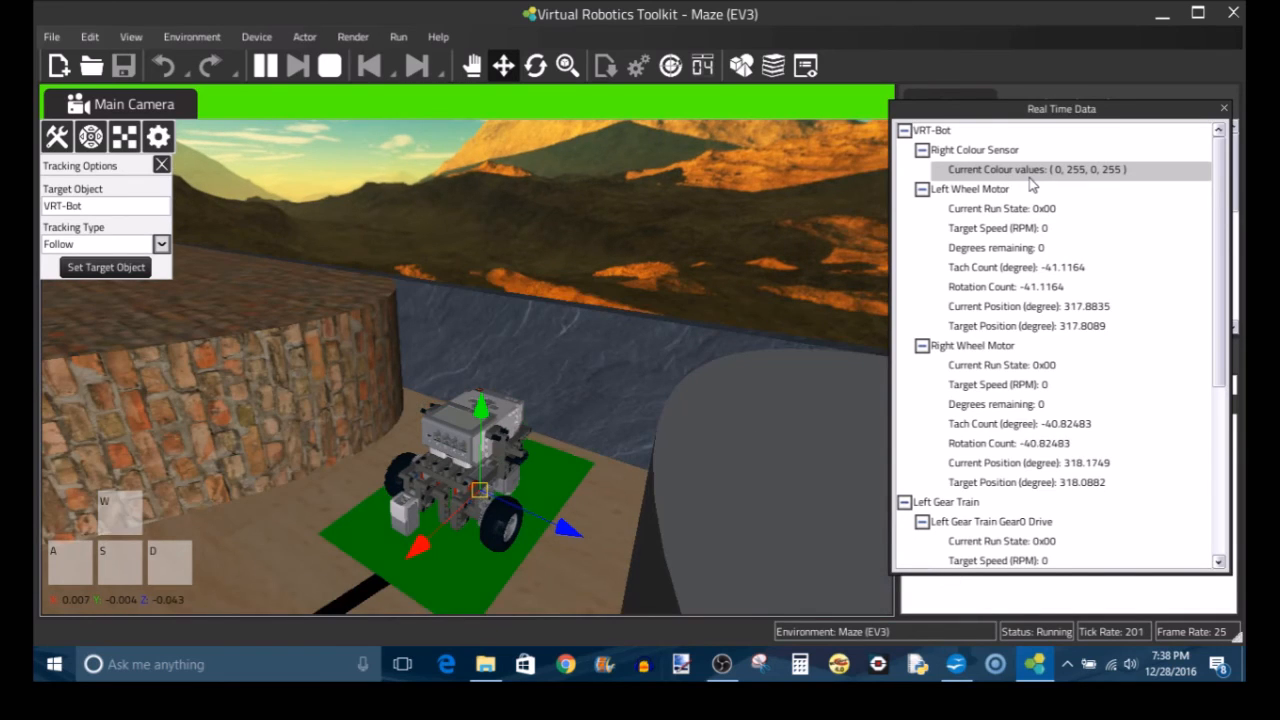
Drive the robot forward off the green start area and turn it left while monitoring the colour sensor's values
key(w)
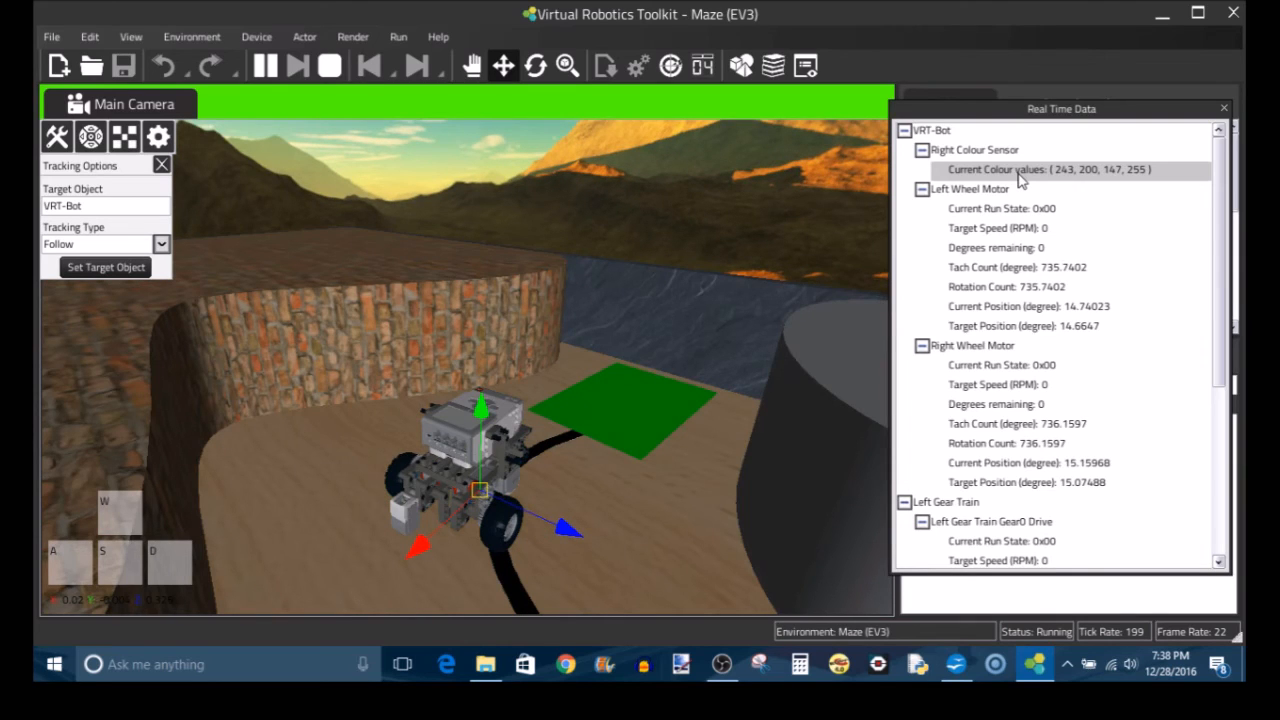
key(a)
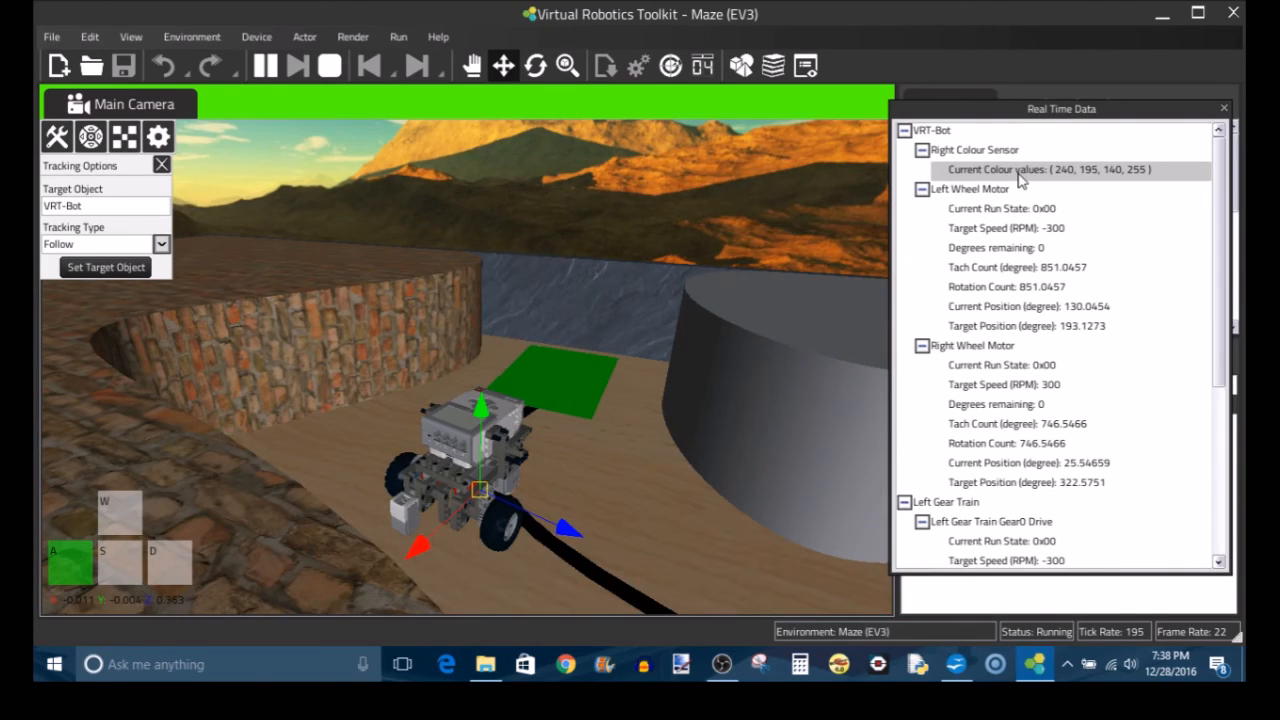